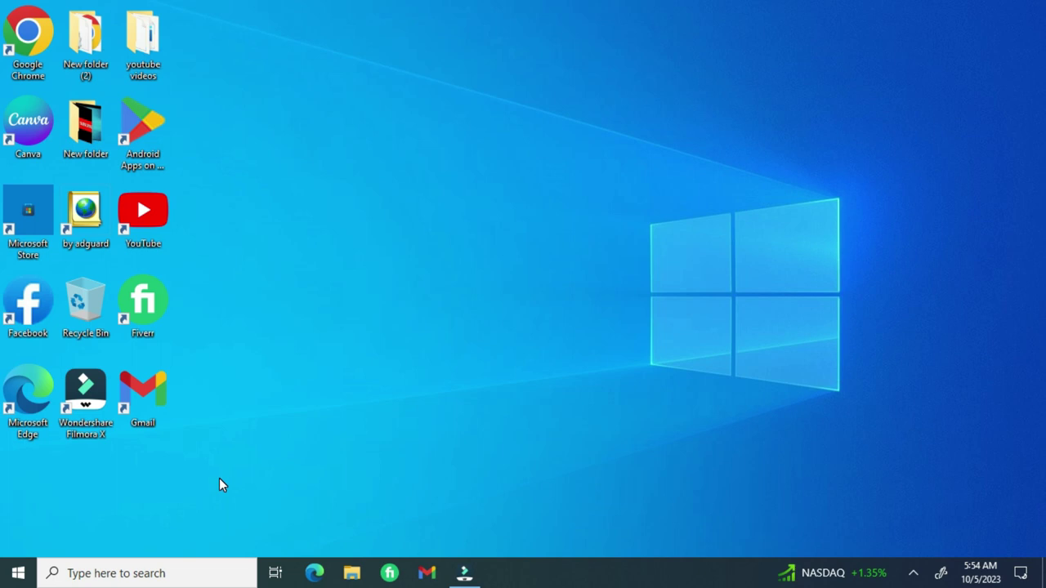
# Switch to Wondershare Filmora and import the Song video from the youtube videos folder on the Desktop.
pyautogui.click(464, 573)
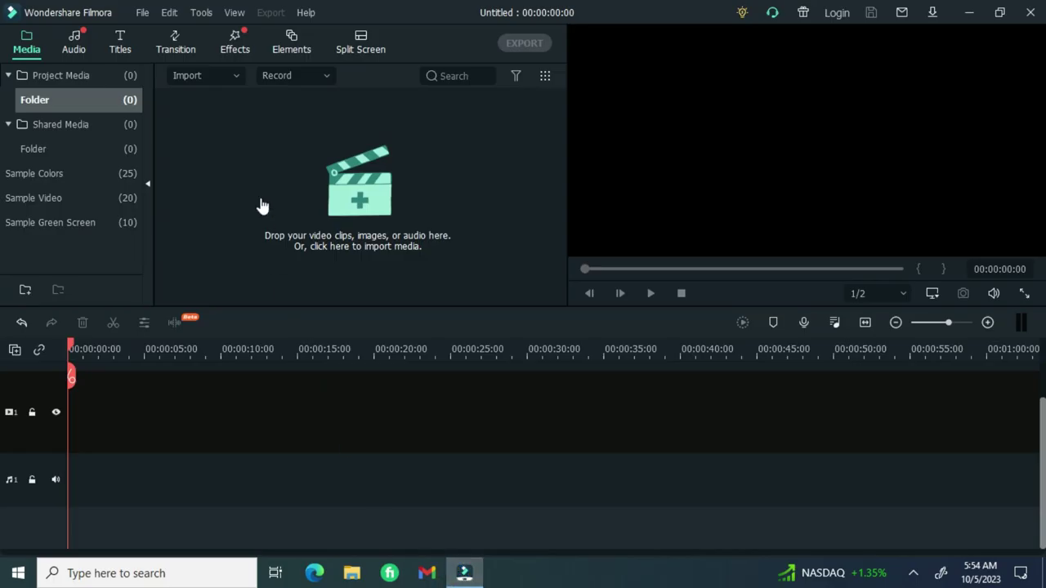
pyautogui.click(237, 75)
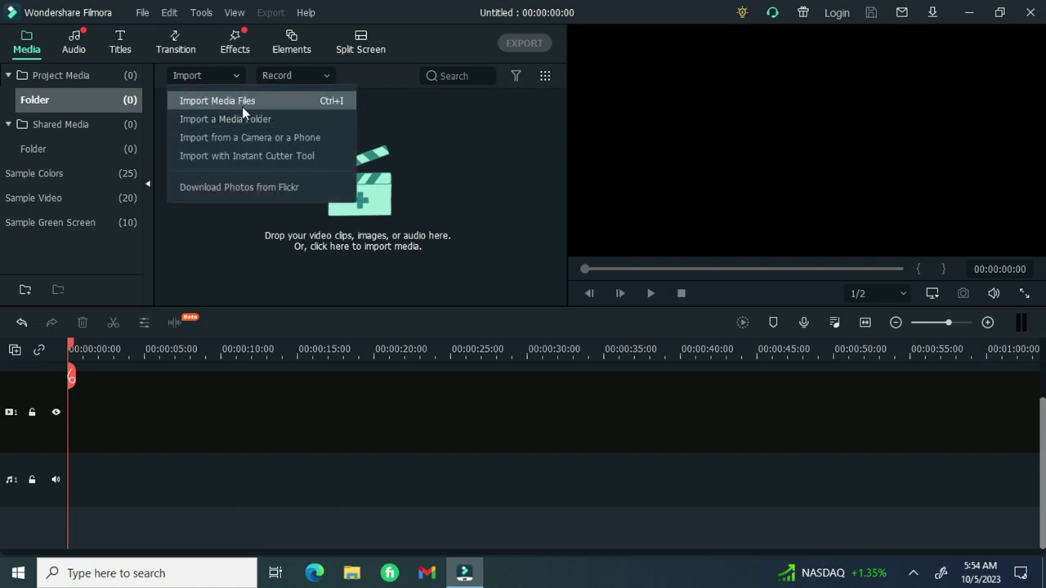
pyautogui.click(242, 100)
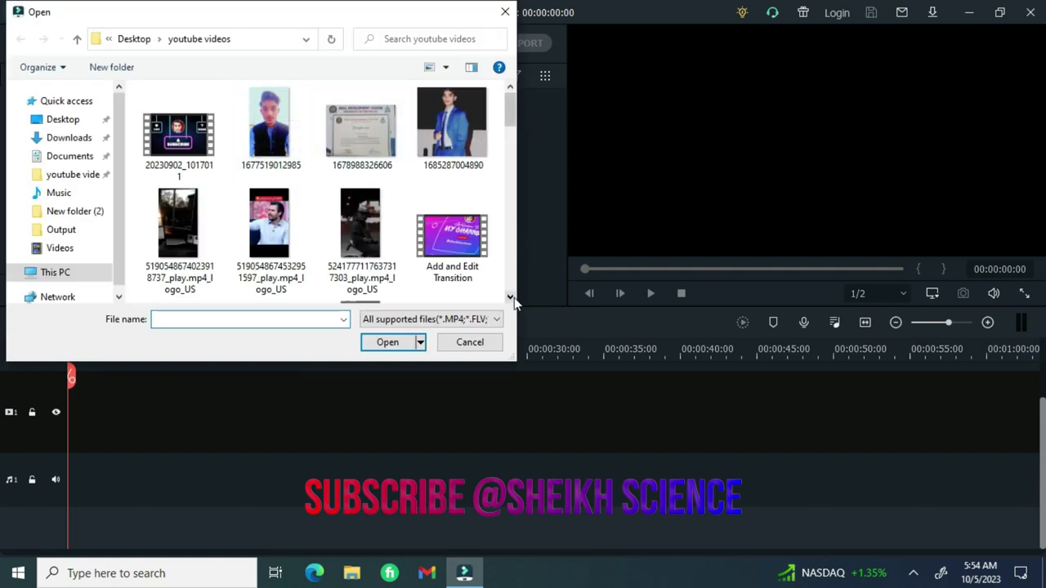
pyautogui.click(511, 299)
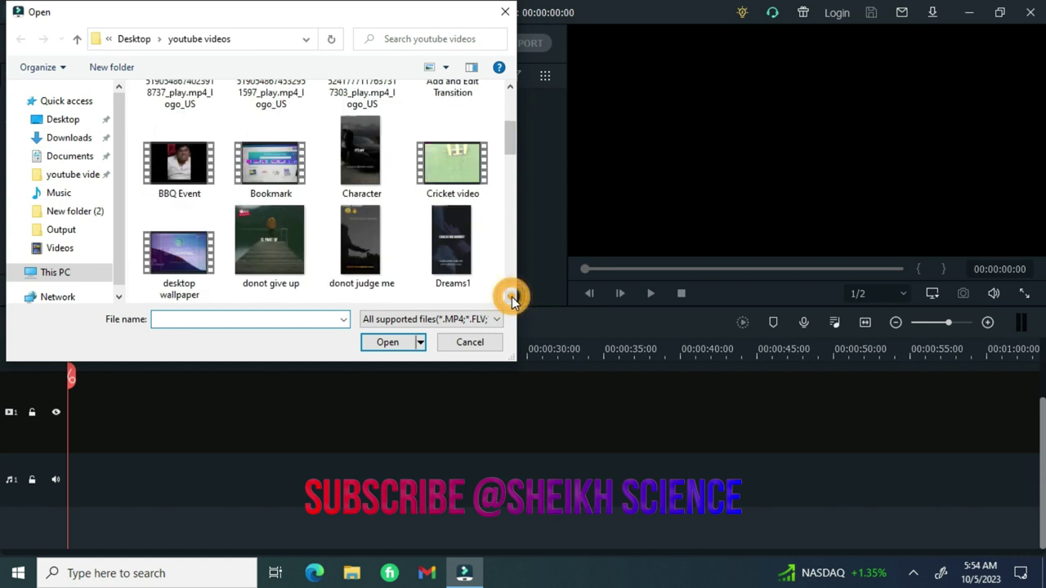
pyautogui.click(511, 299)
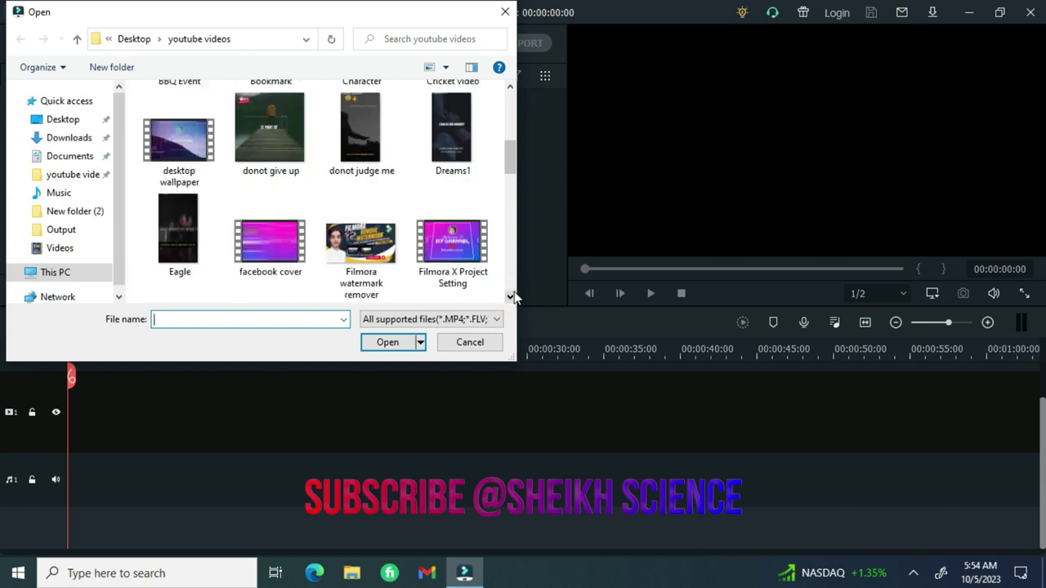
pyautogui.click(513, 297)
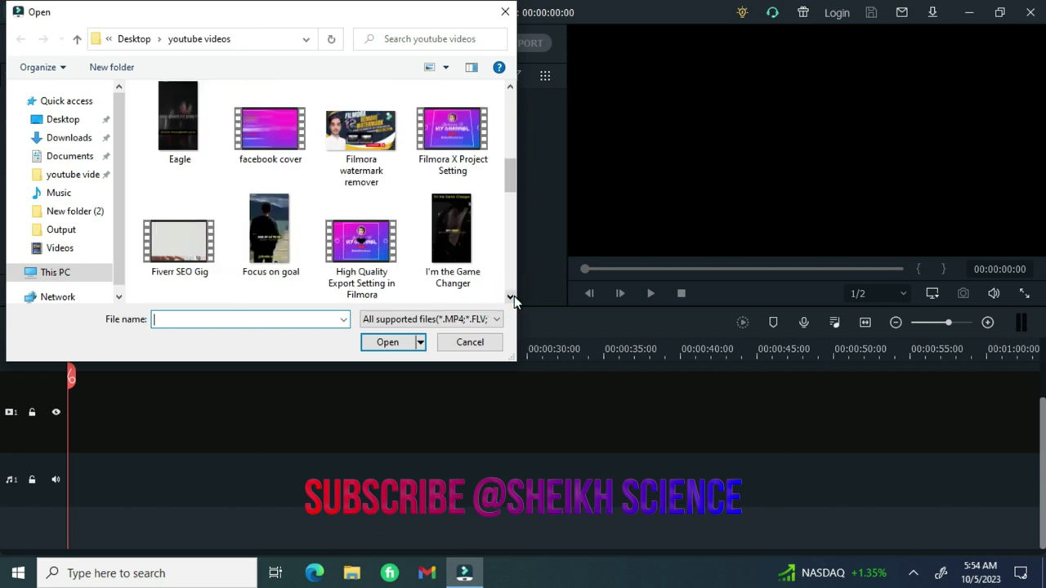
pyautogui.click(511, 298)
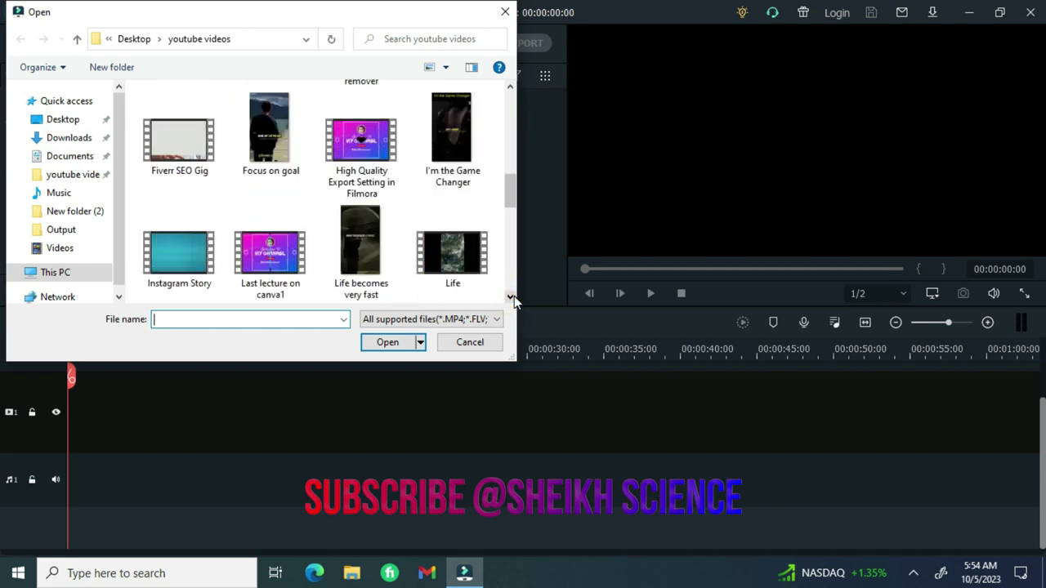
pyautogui.click(512, 298)
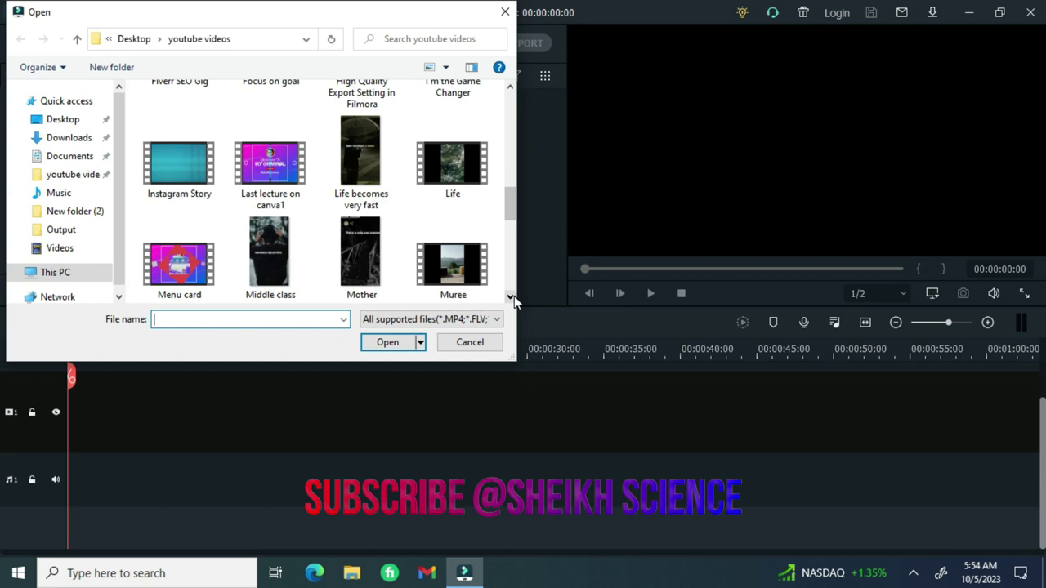
pyautogui.click(512, 298)
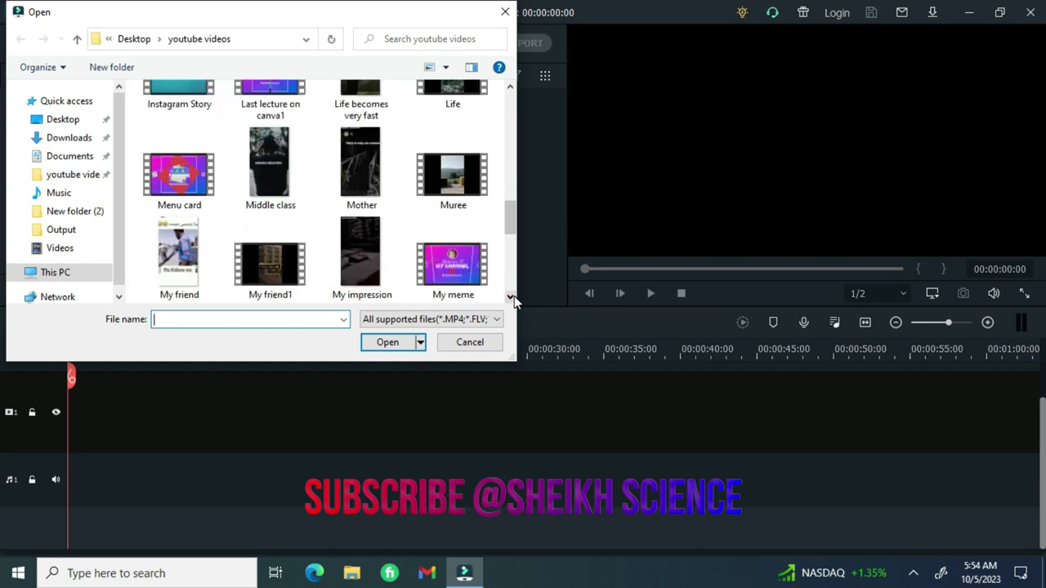
pyautogui.click(512, 297)
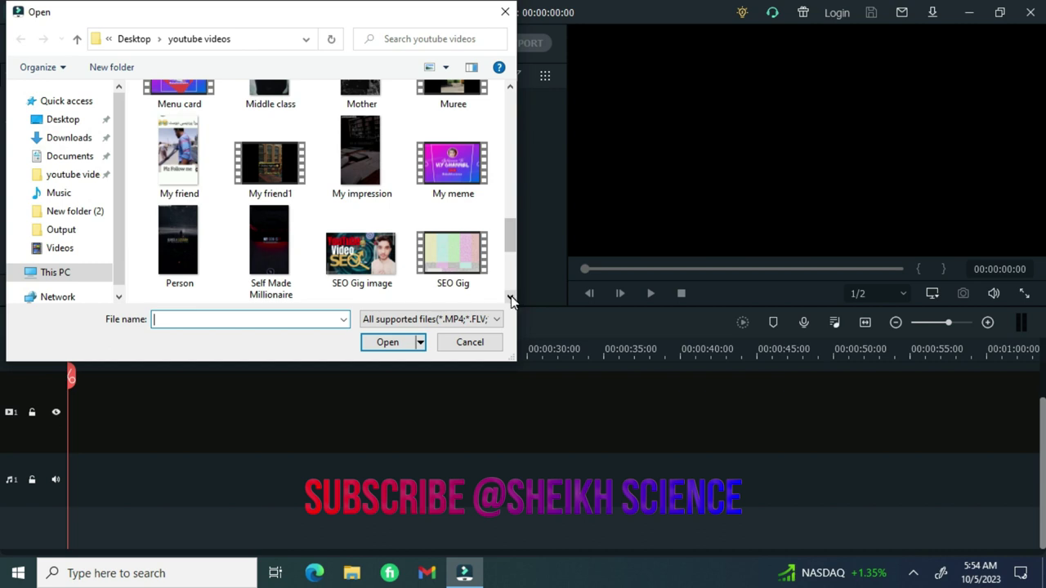
pyautogui.click(512, 297)
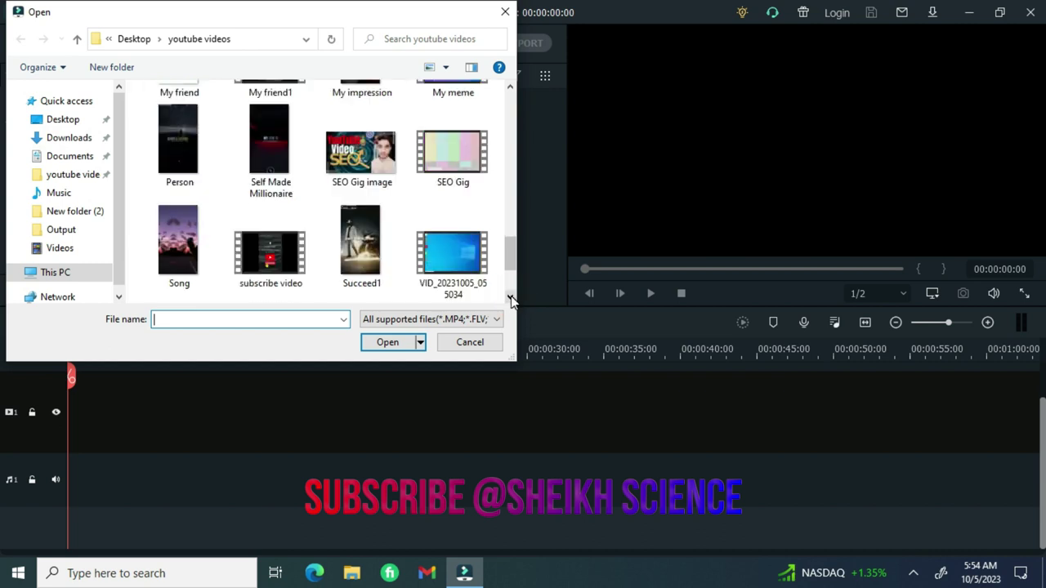
pyautogui.click(180, 251)
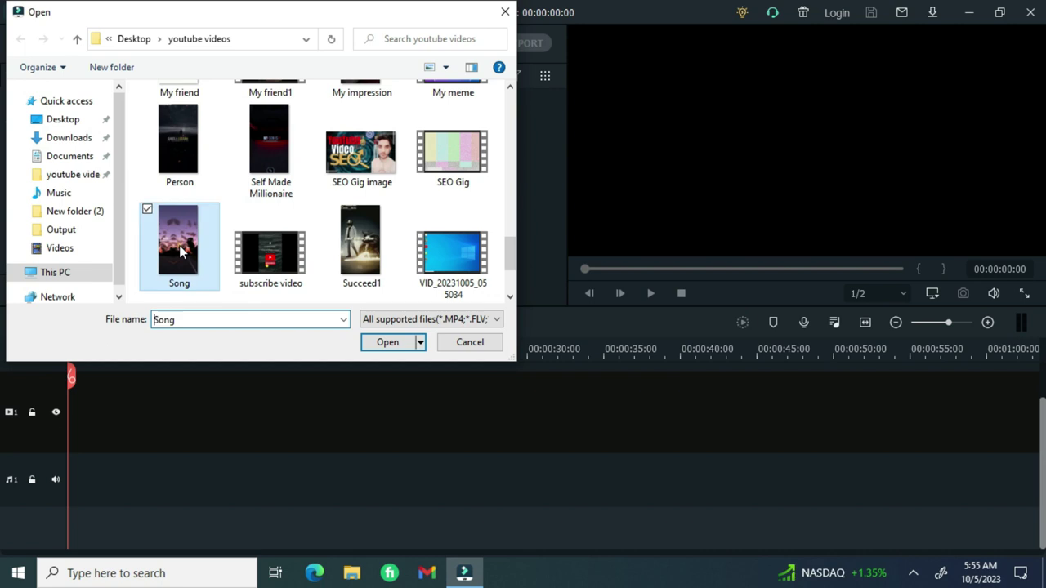
pyautogui.click(390, 342)
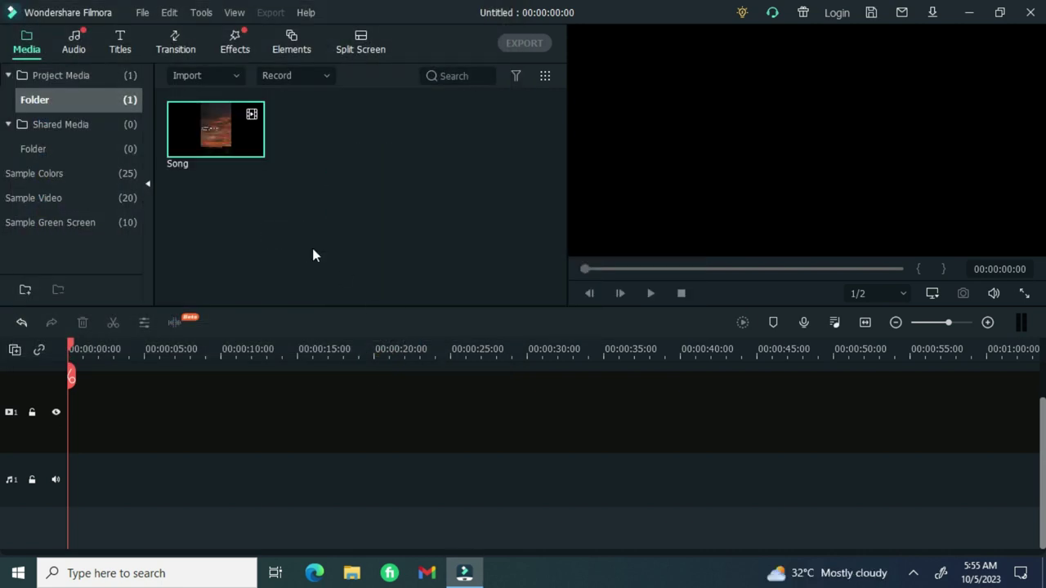
# Add the Song clip to the timeline, keeping the project settings of 1920 x 1080 at 25fps.
pyautogui.click(254, 143)
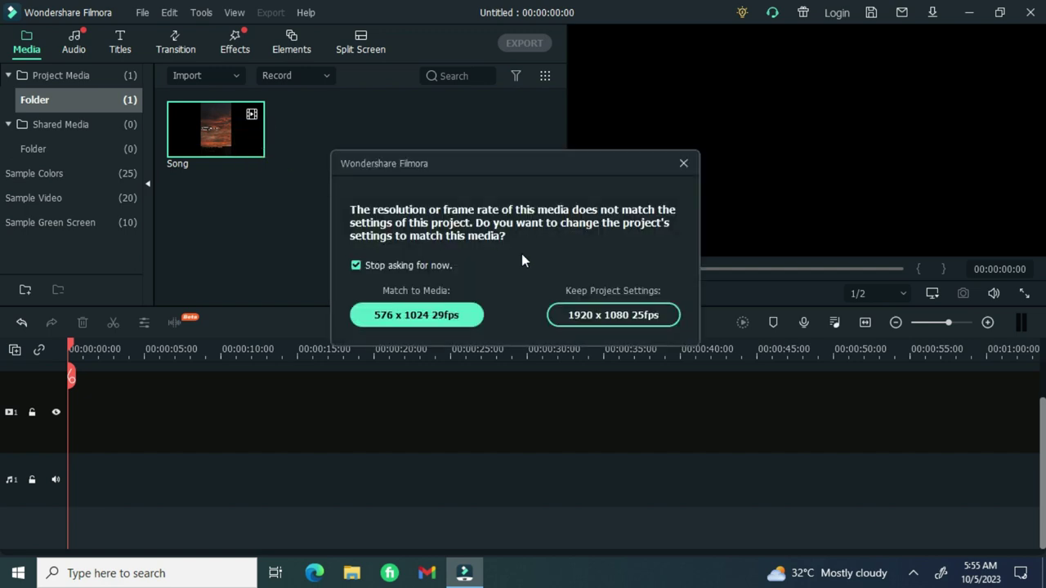
pyautogui.click(602, 315)
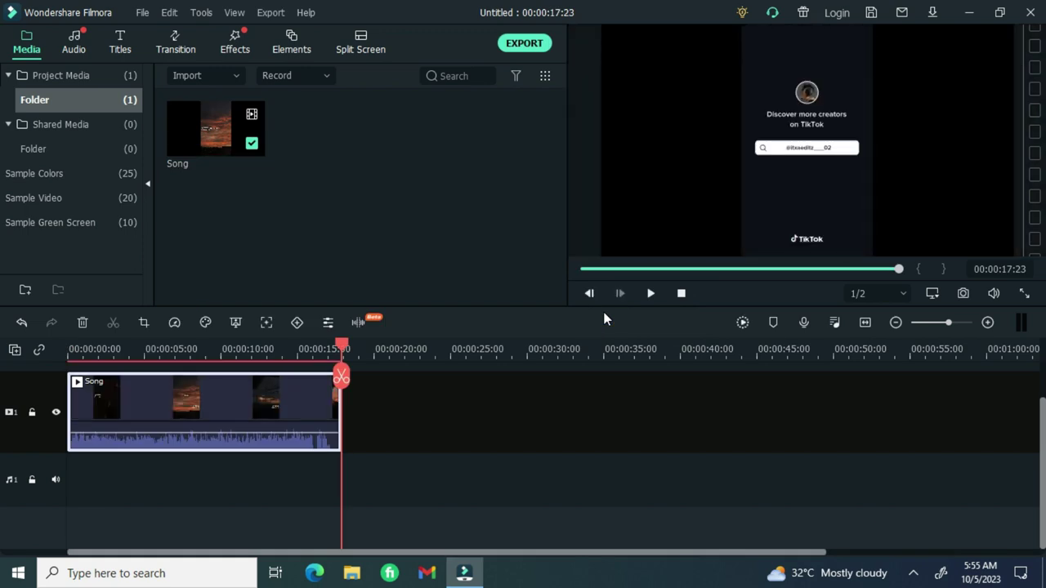
# Add the Mosaic utility effect to the timeline.
pyautogui.click(237, 43)
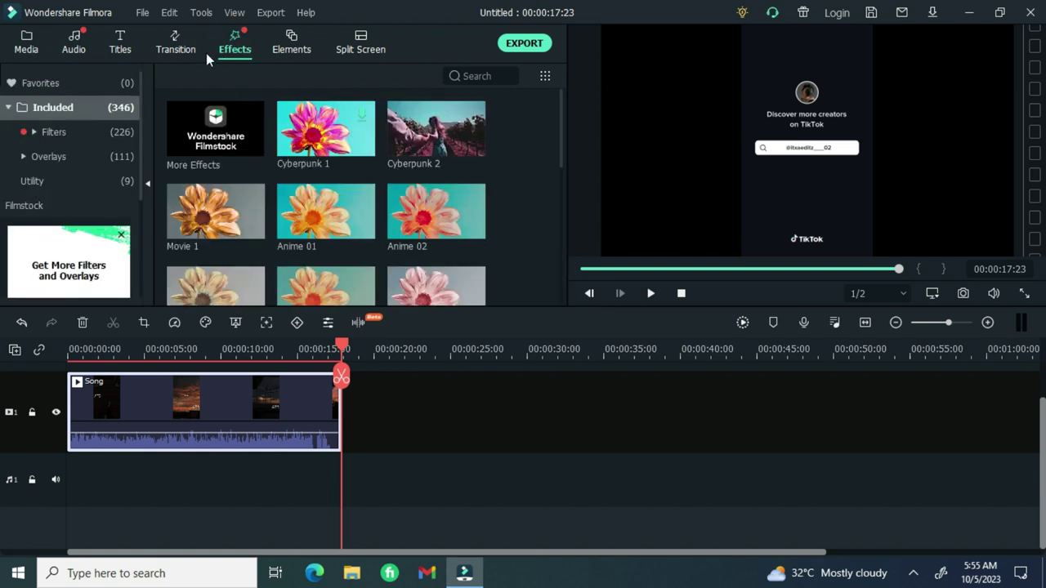
pyautogui.click(58, 175)
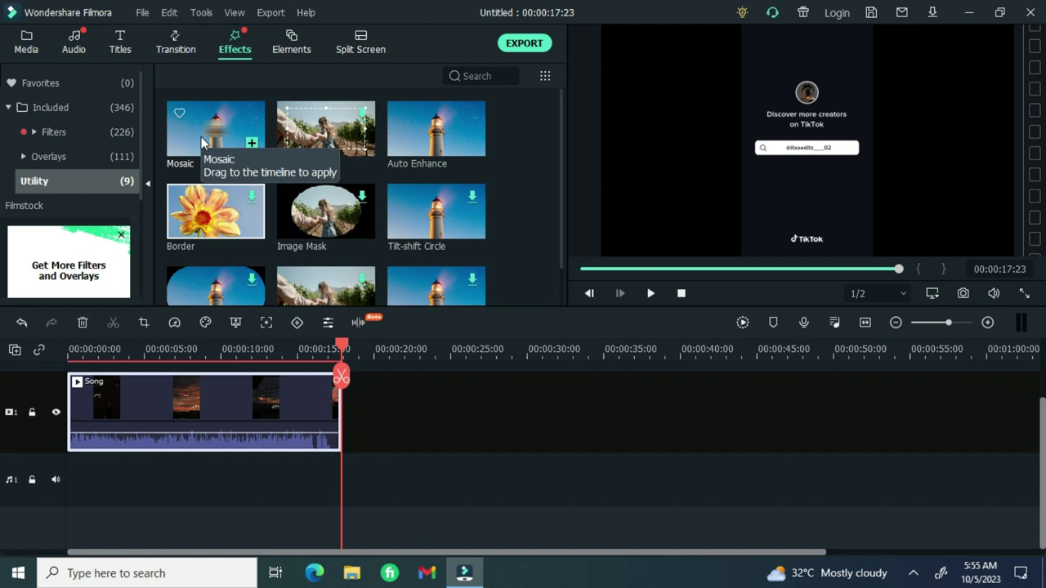
pyautogui.click(253, 144)
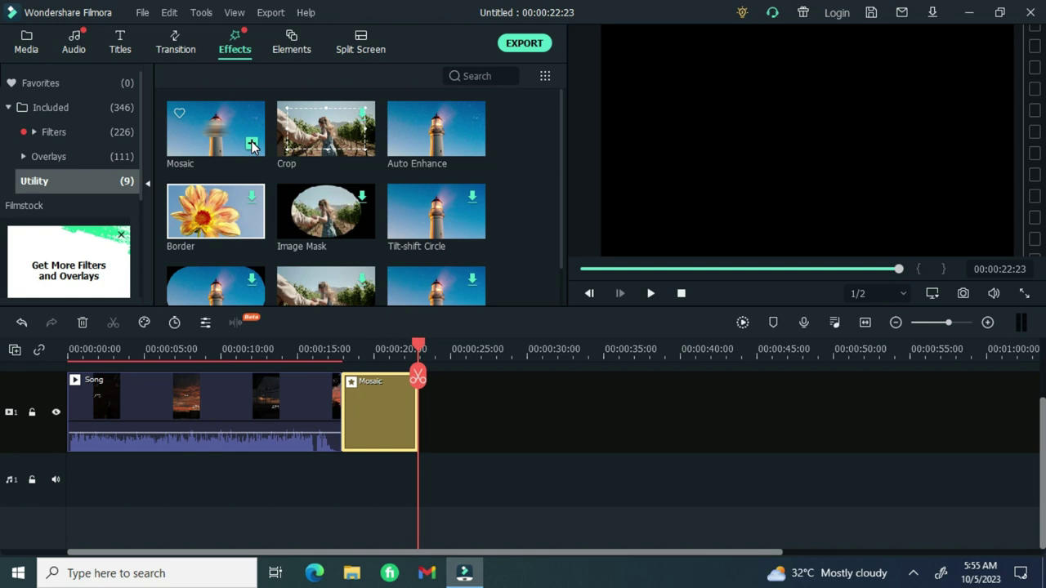
# Rearrange the tracks so the Mosaic effect sits on a second video track above the Song clip.
pyautogui.moveTo(215, 423); pyautogui.dragTo(211, 462)
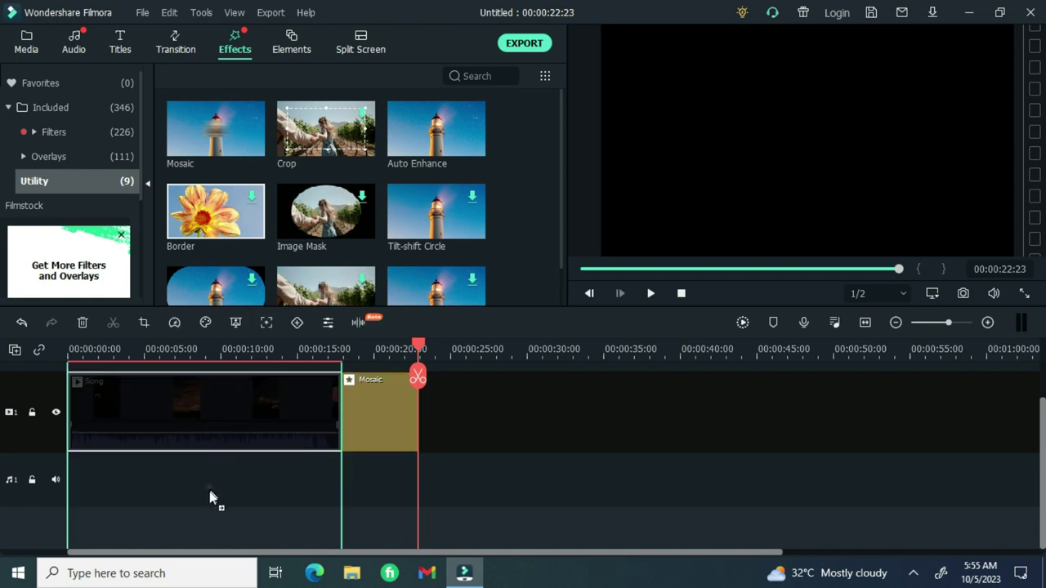
pyautogui.moveTo(206, 515); pyautogui.dragTo(207, 515)
pyautogui.moveTo(204, 428); pyautogui.dragTo(202, 496)
pyautogui.moveTo(245, 385); pyautogui.dragTo(246, 498)
pyautogui.moveTo(387, 379); pyautogui.dragTo(386, 356)
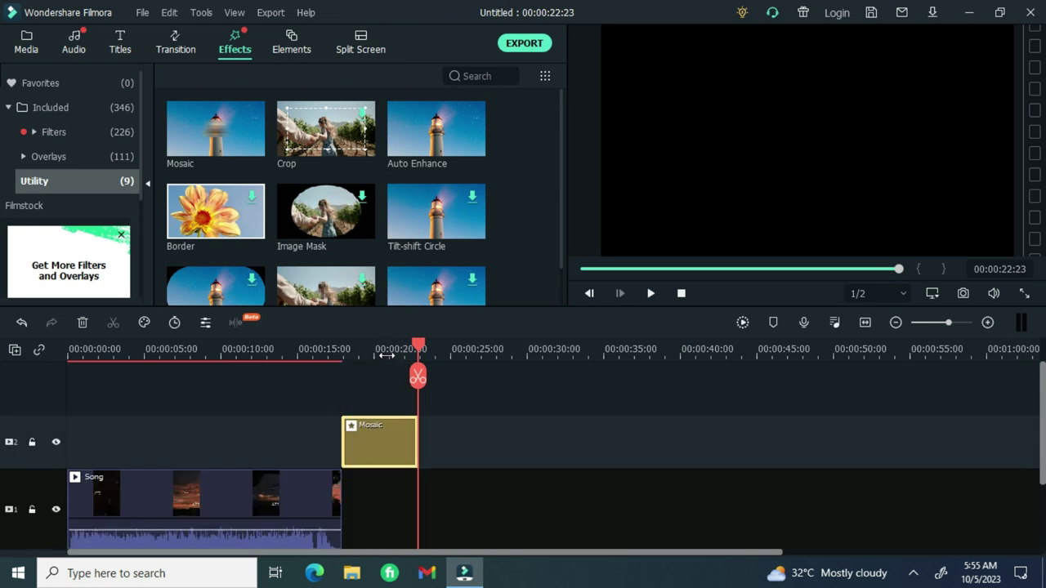
# Move the Mosaic effect to the start of the timeline and adjust its length to about 11 seconds.
pyautogui.moveTo(342, 438); pyautogui.dragTo(180, 429)
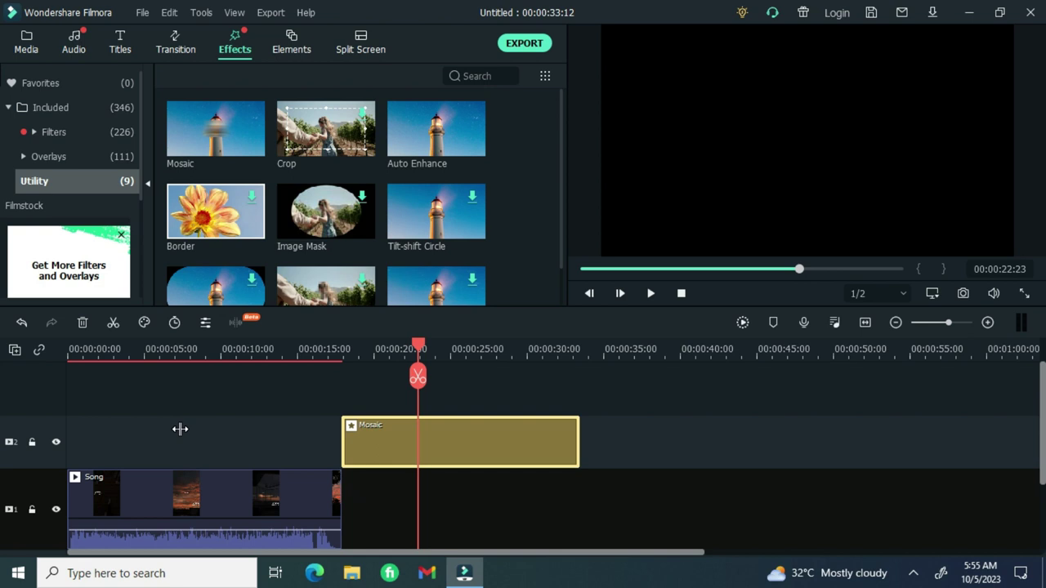
pyautogui.moveTo(426, 453); pyautogui.dragTo(142, 445)
pyautogui.moveTo(304, 431); pyautogui.dragTo(247, 431)
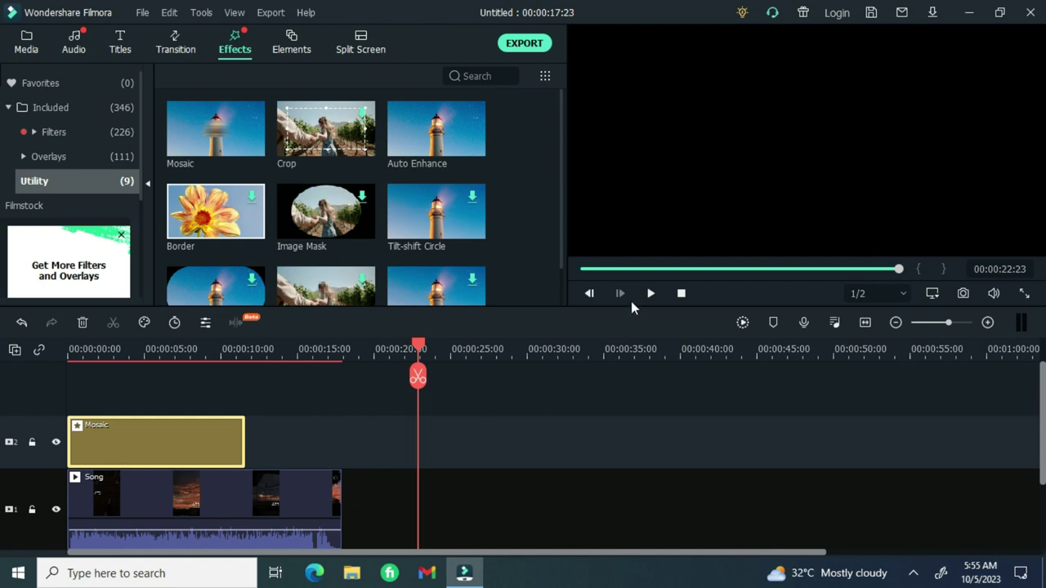
# Pause the preview at about 2 seconds, and shrink and position the mosaic box over the TikTok watermark.
pyautogui.click(651, 294)
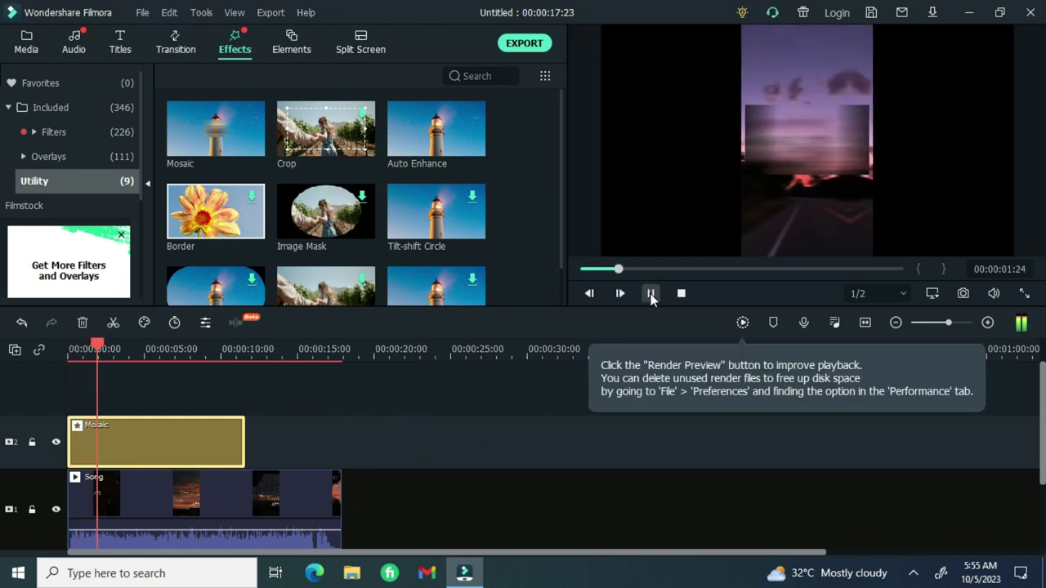
pyautogui.click(651, 293)
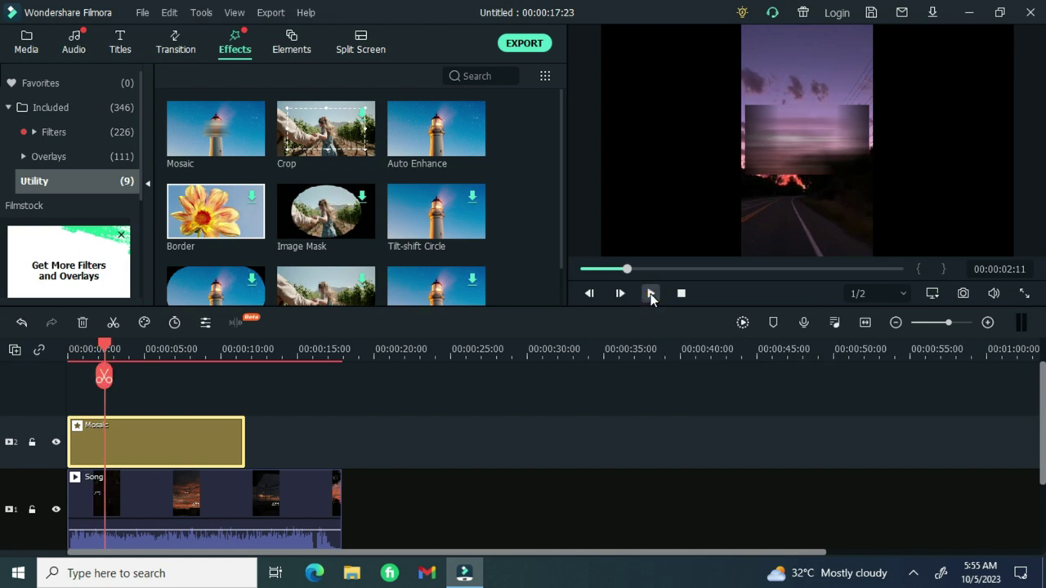
pyautogui.click(832, 144)
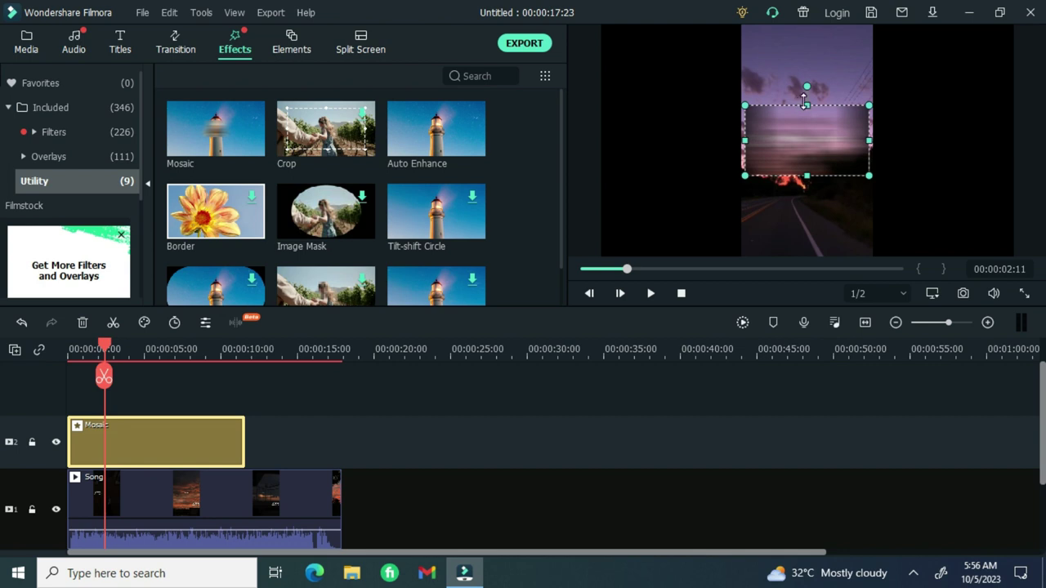
pyautogui.moveTo(805, 102); pyautogui.dragTo(823, 196)
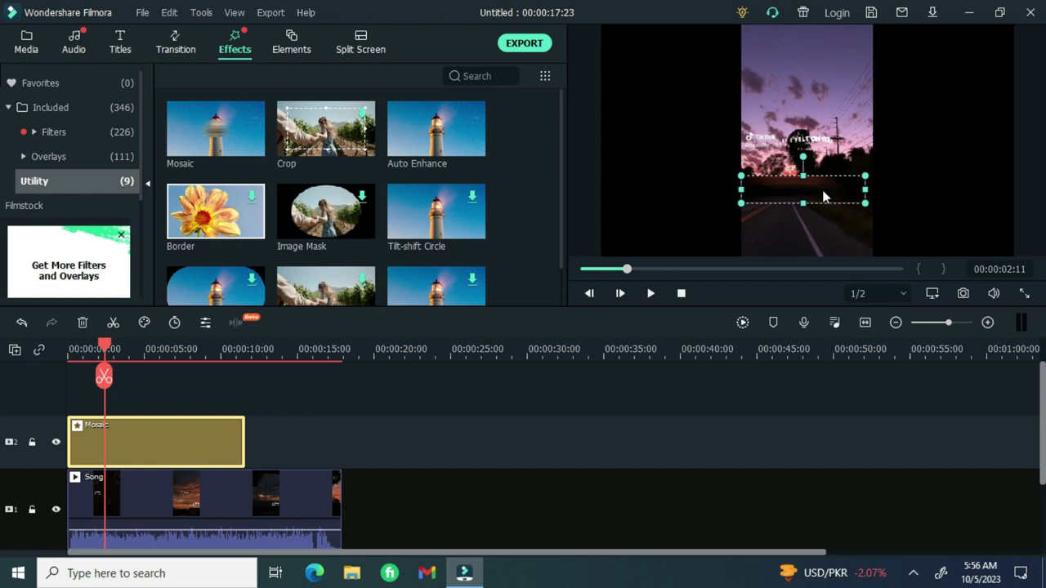
pyautogui.moveTo(865, 203); pyautogui.dragTo(803, 143)
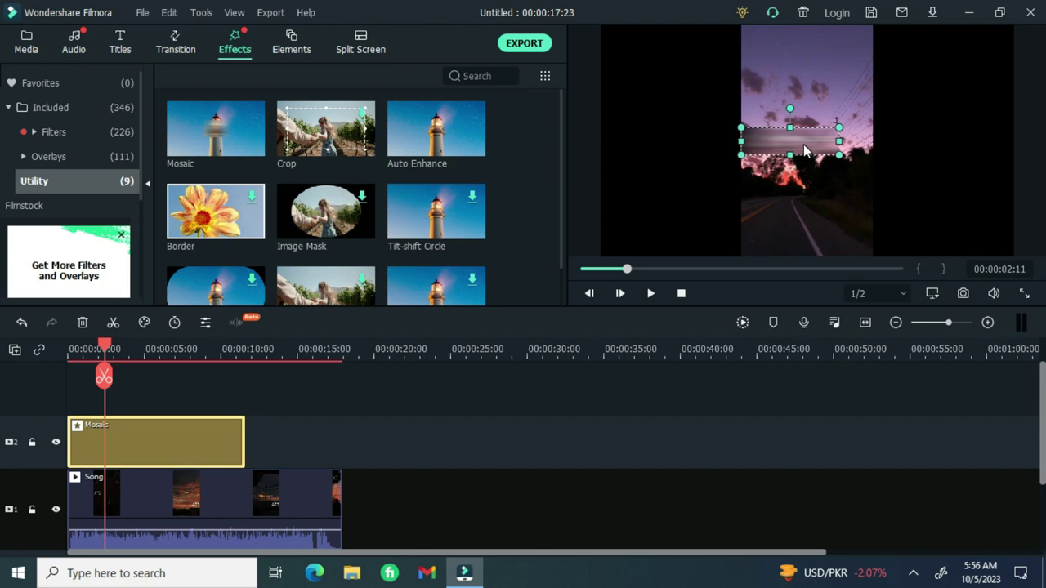
pyautogui.click(929, 128)
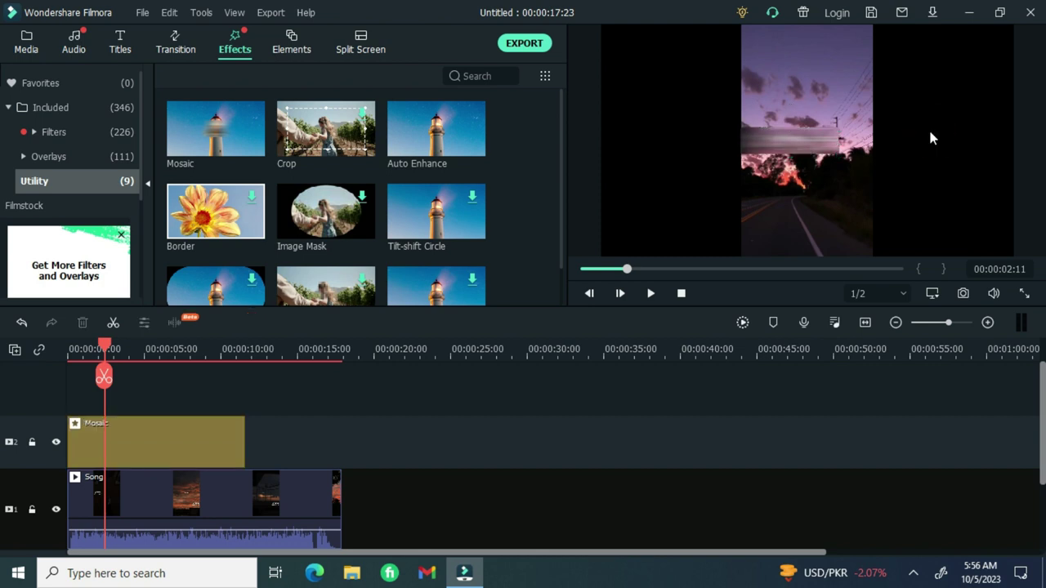
# Fine-tune the mosaic box's height and position over the watermark and realign the Song video with the frame.
pyautogui.click(775, 139)
pyautogui.moveTo(791, 136); pyautogui.dragTo(791, 129)
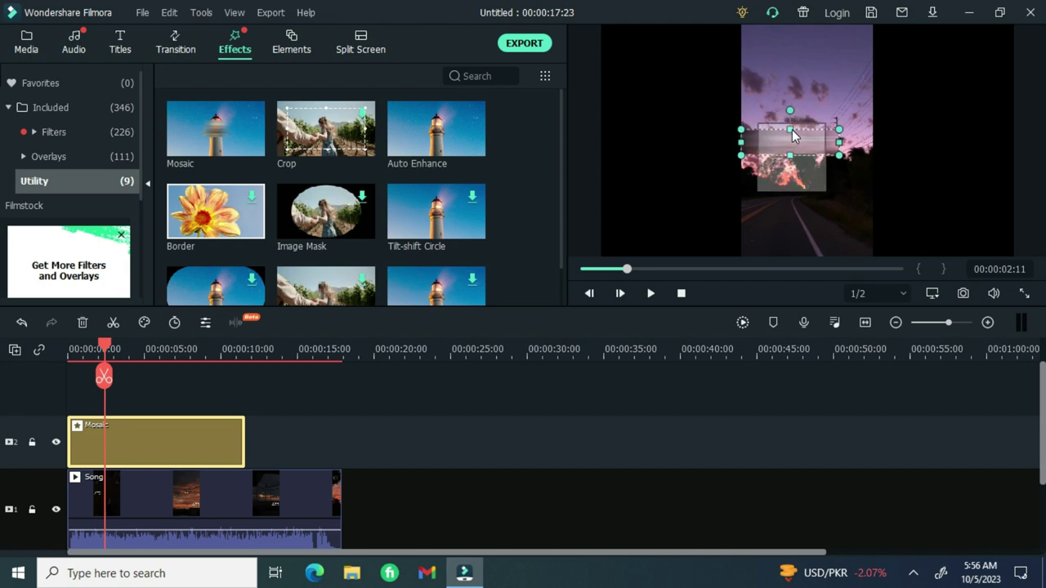
pyautogui.rightClick(790, 150)
pyautogui.click(790, 146)
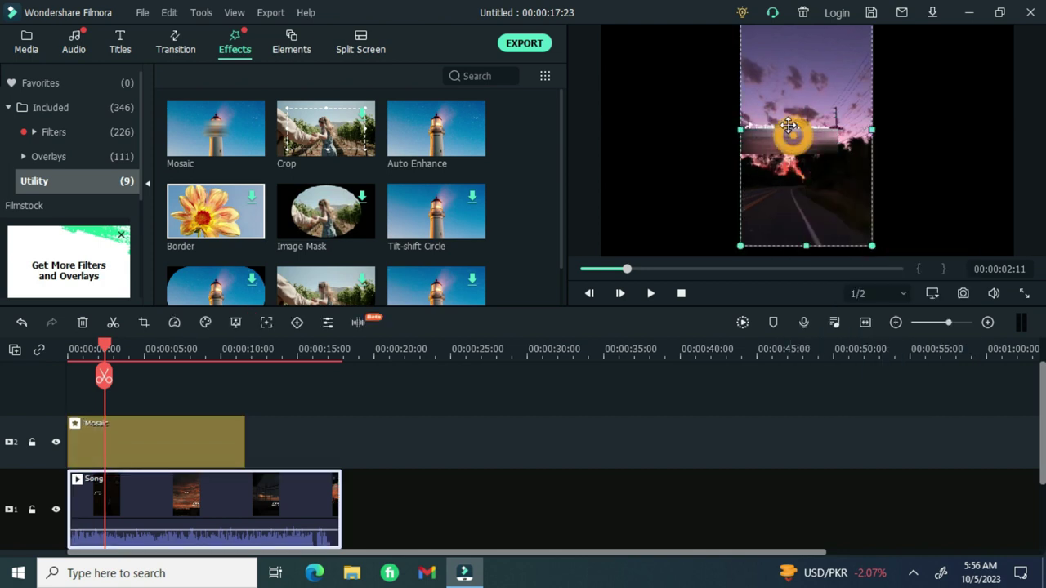
pyautogui.click(802, 132)
pyautogui.moveTo(801, 130); pyautogui.dragTo(803, 144)
pyautogui.moveTo(828, 218); pyautogui.dragTo(826, 204)
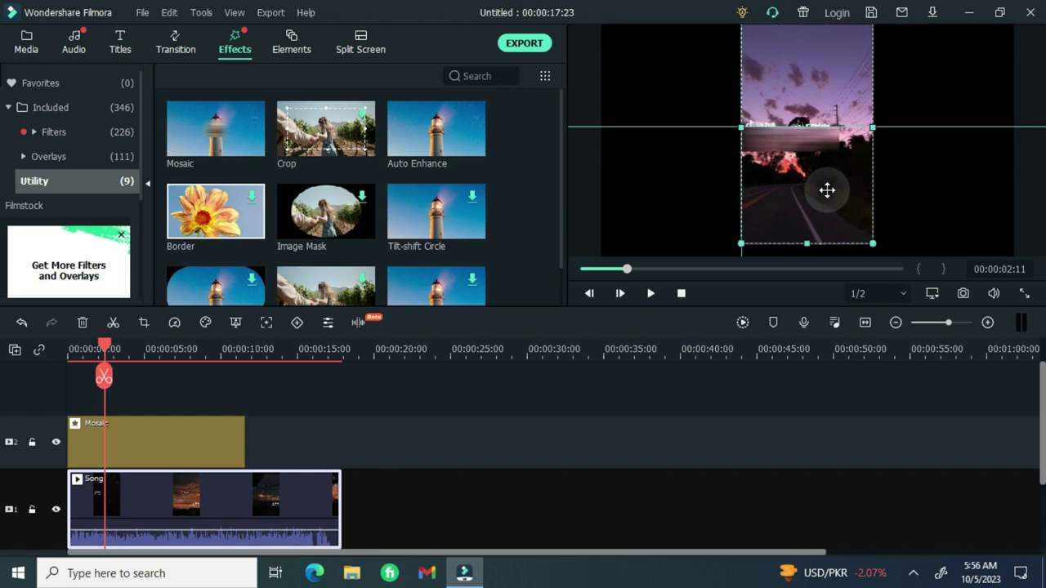
pyautogui.moveTo(826, 190); pyautogui.dragTo(829, 196)
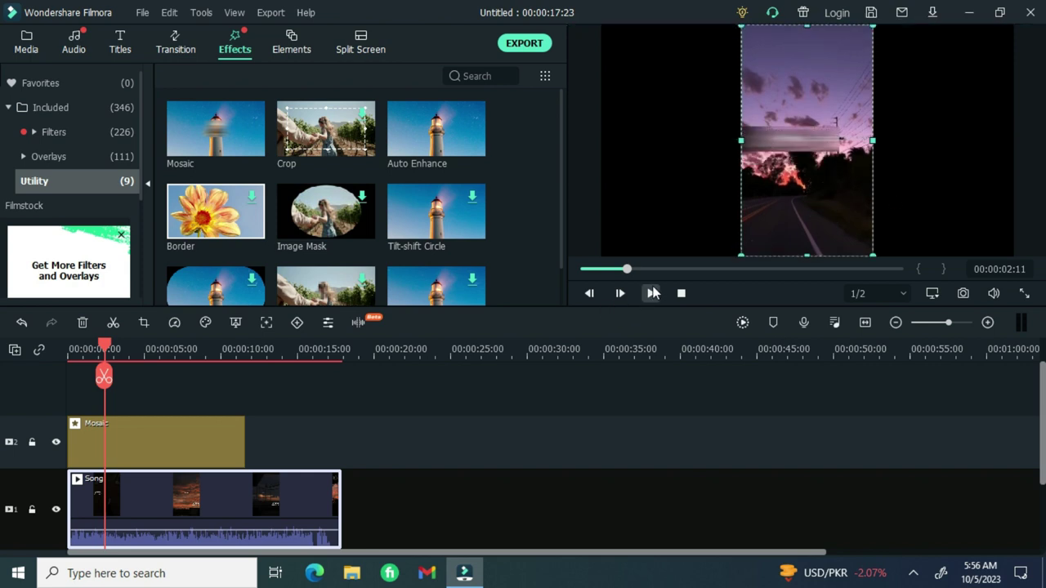
# Play the video from the start to about 8 seconds to check the mosaic over the watermark.
pyautogui.click(93, 349)
pyautogui.moveTo(86, 353); pyautogui.dragTo(59, 350)
pyautogui.click(39, 349)
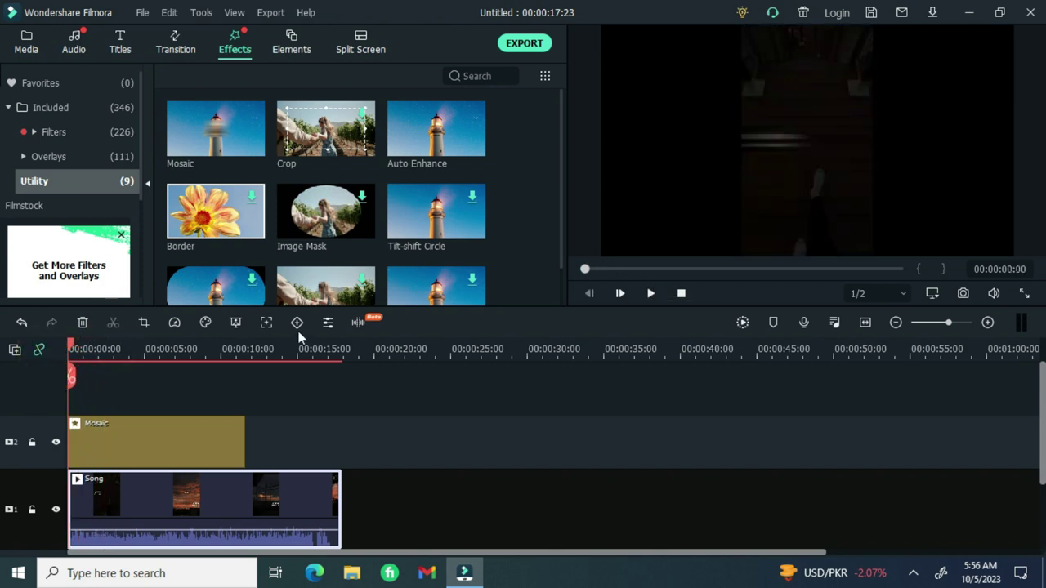
pyautogui.click(650, 294)
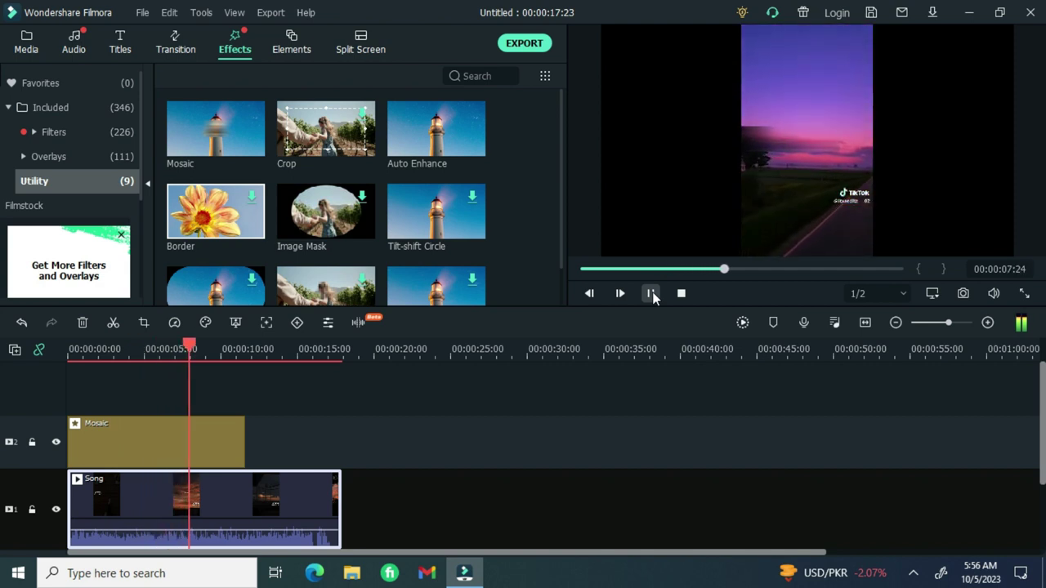
pyautogui.click(651, 293)
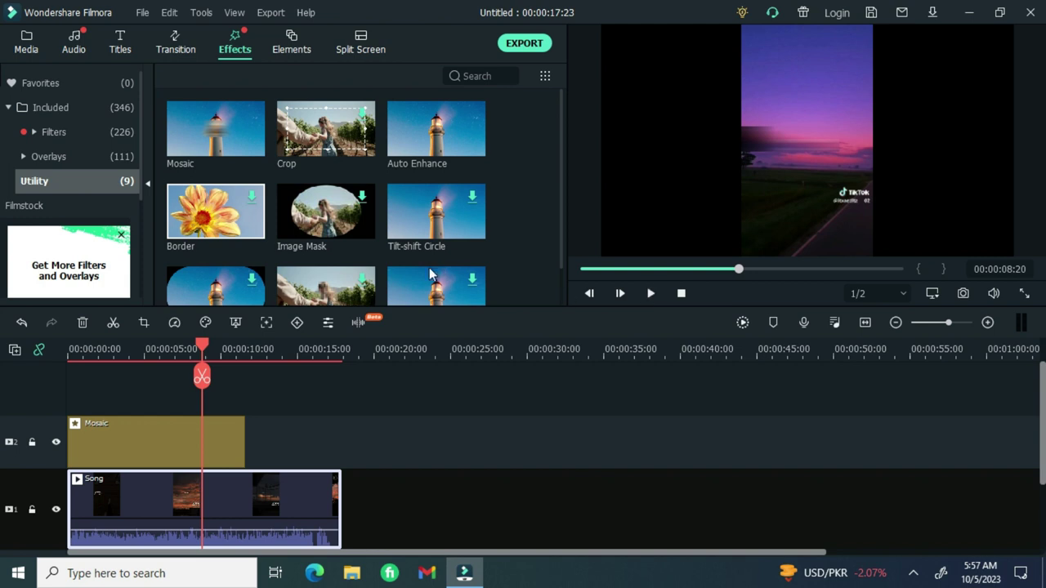
# Return the playhead to the start of the timeline and delete the Mosaic effect from the track above the Song video.
pyautogui.moveTo(208, 344); pyautogui.dragTo(24, 338)
pyautogui.click(182, 439)
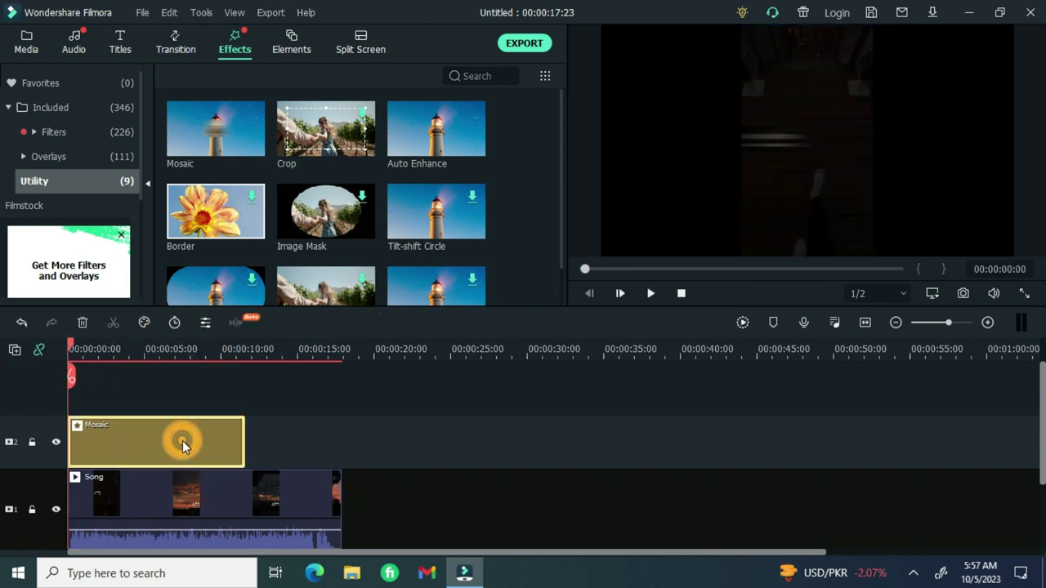
pyautogui.click(83, 323)
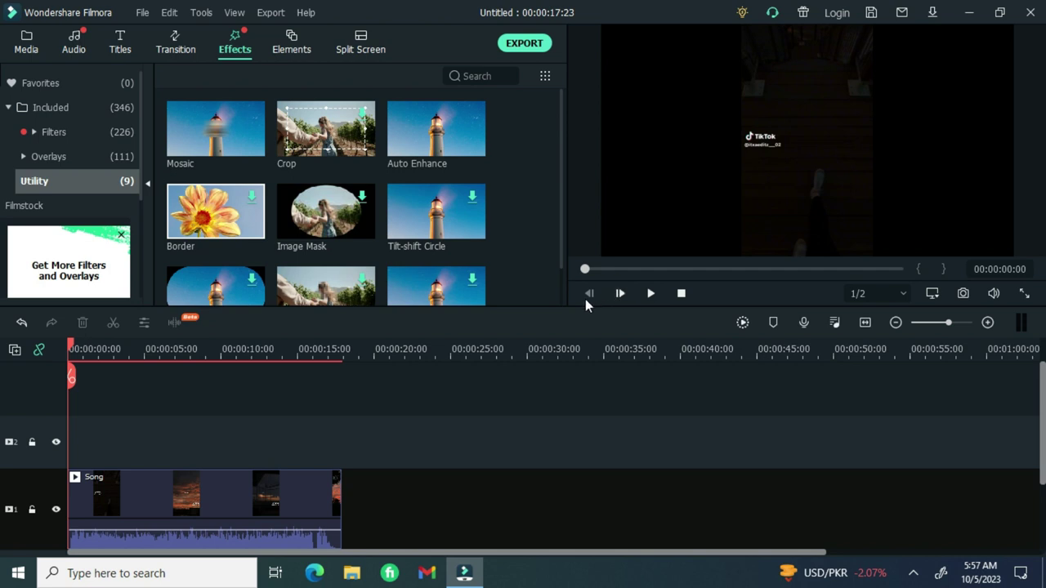
# Crop the Song video to 390 x 693 at the 9:16 ratio, placing the frame beside the TikTok watermark to exclude it.
pyautogui.click(155, 498)
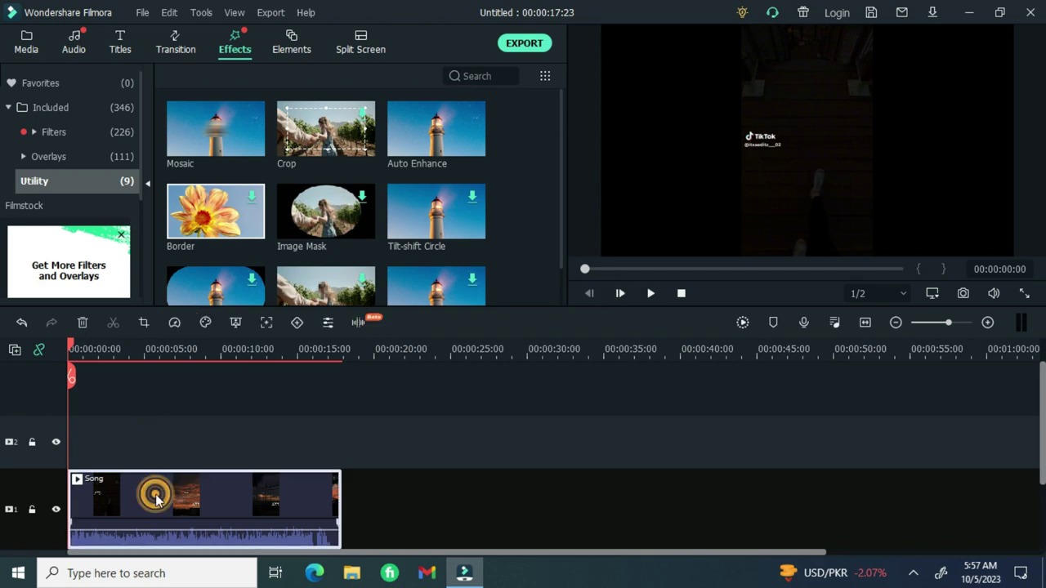
pyautogui.click(144, 322)
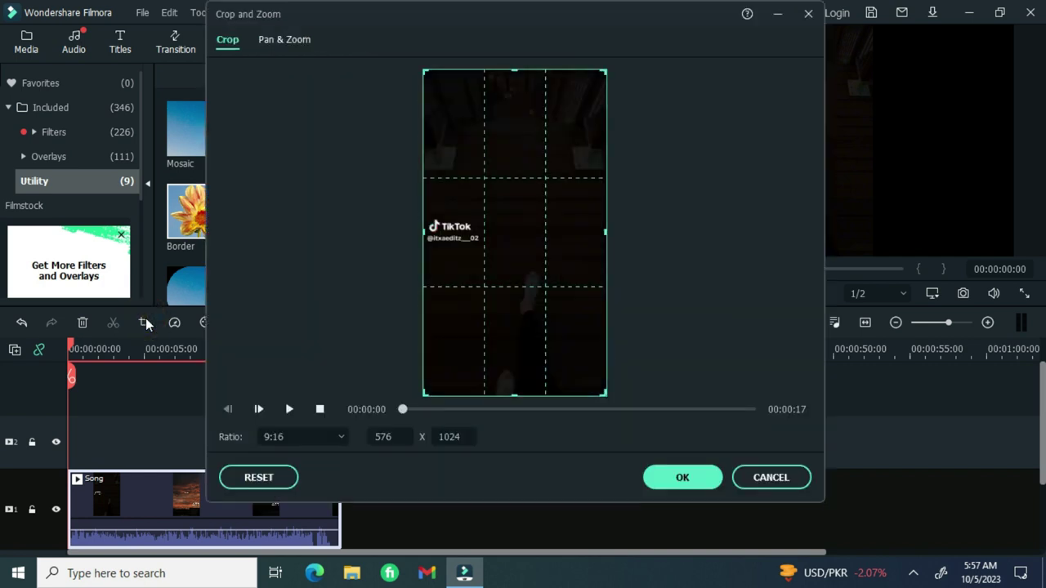
pyautogui.moveTo(423, 232); pyautogui.dragTo(464, 235)
pyautogui.moveTo(529, 296); pyautogui.dragTo(553, 306)
pyautogui.moveTo(464, 197); pyautogui.dragTo(560, 234)
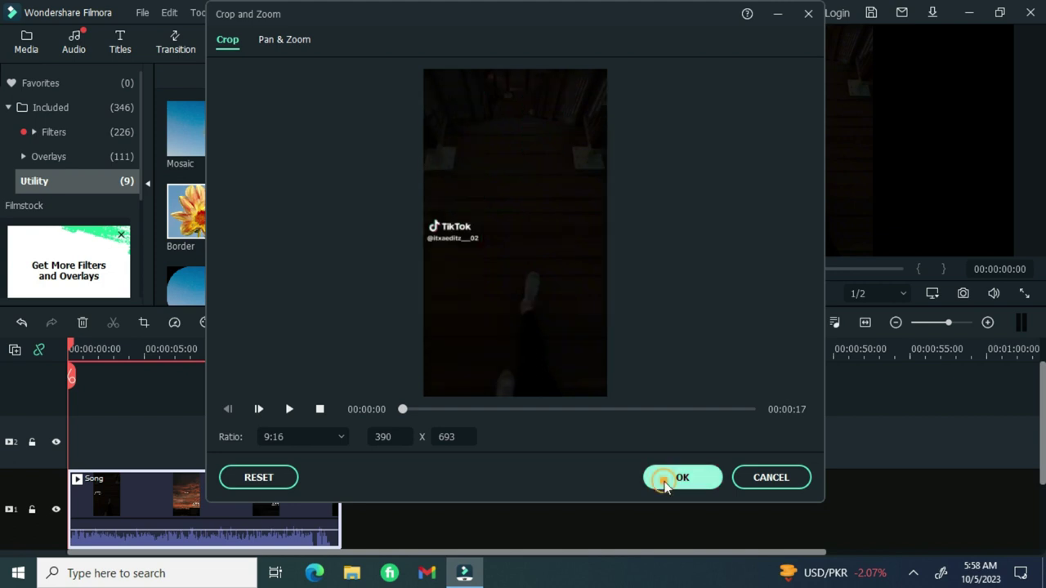
pyautogui.click(663, 480)
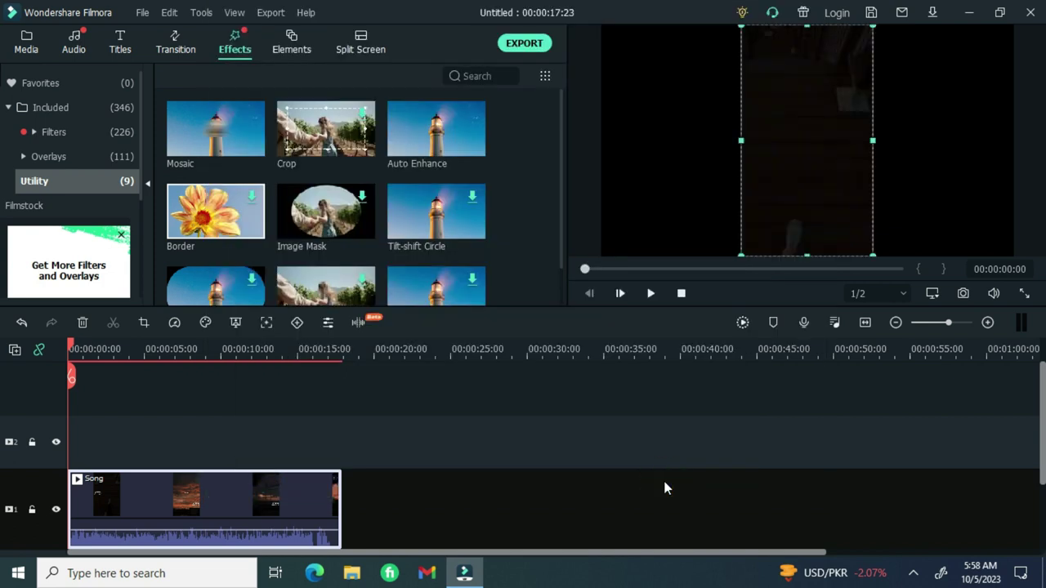
# Preview the cropped video to about 12 seconds, and tighten its crop to 366 x 651 to cut off the watermark at the lower edge.
pyautogui.click(650, 293)
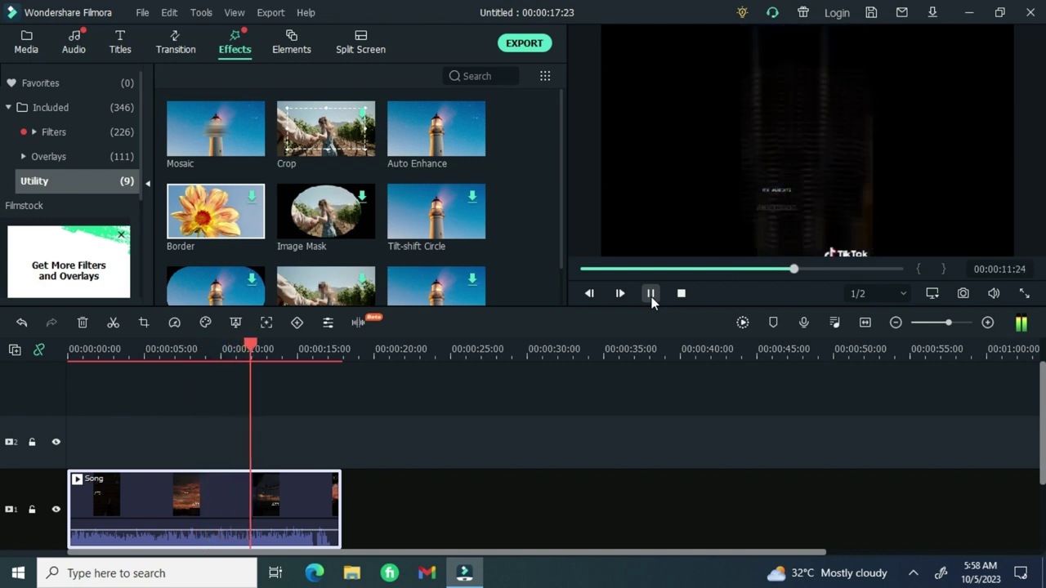
pyautogui.click(653, 294)
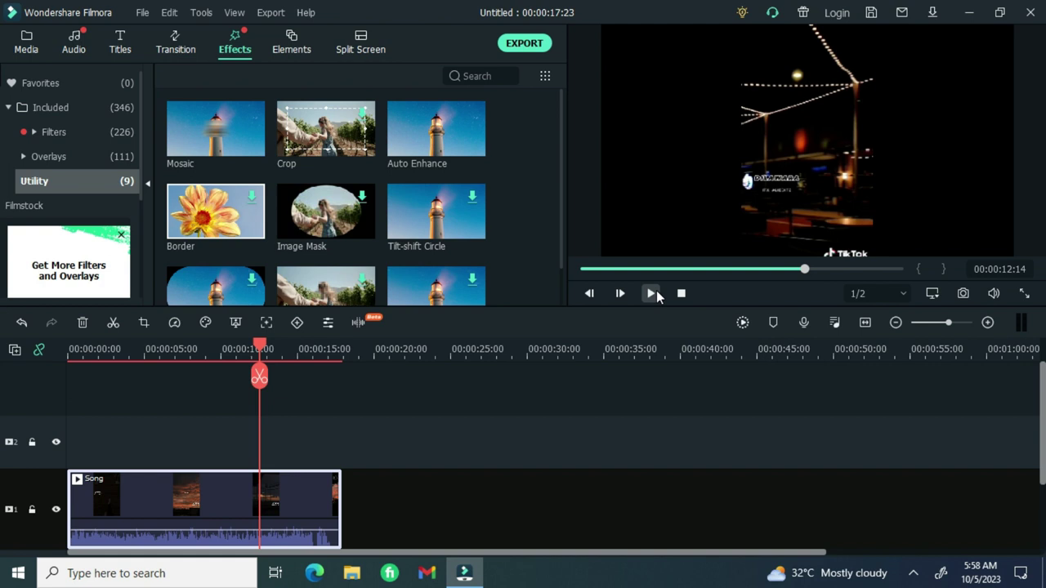
pyautogui.click(143, 322)
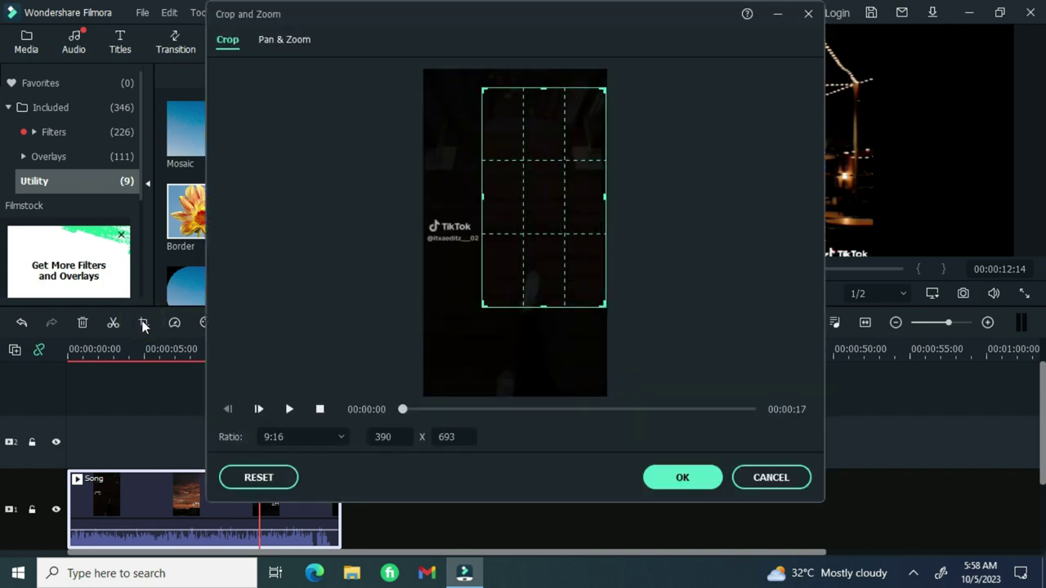
pyautogui.moveTo(543, 306); pyautogui.dragTo(544, 296)
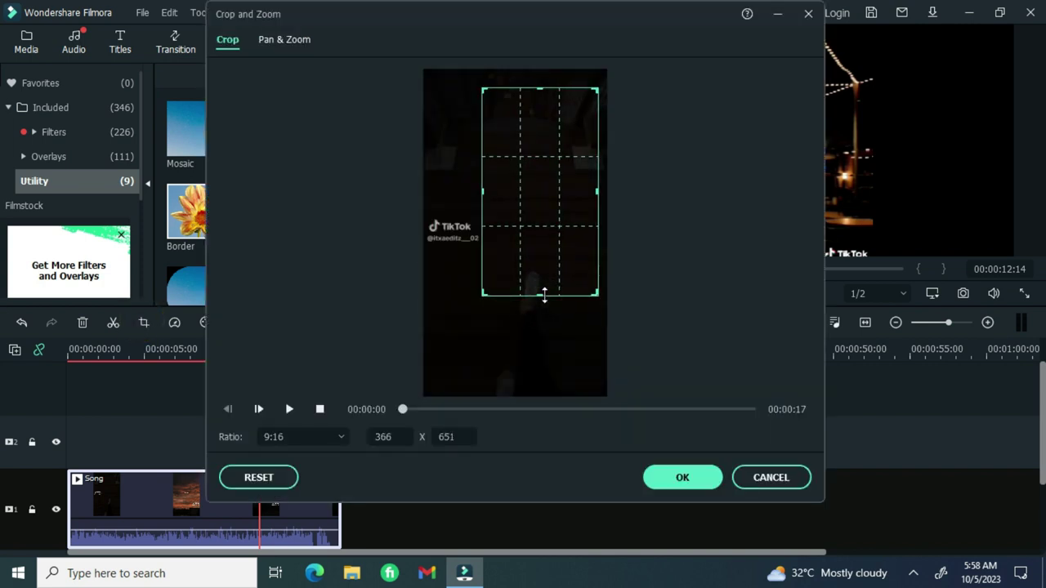
pyautogui.click(675, 478)
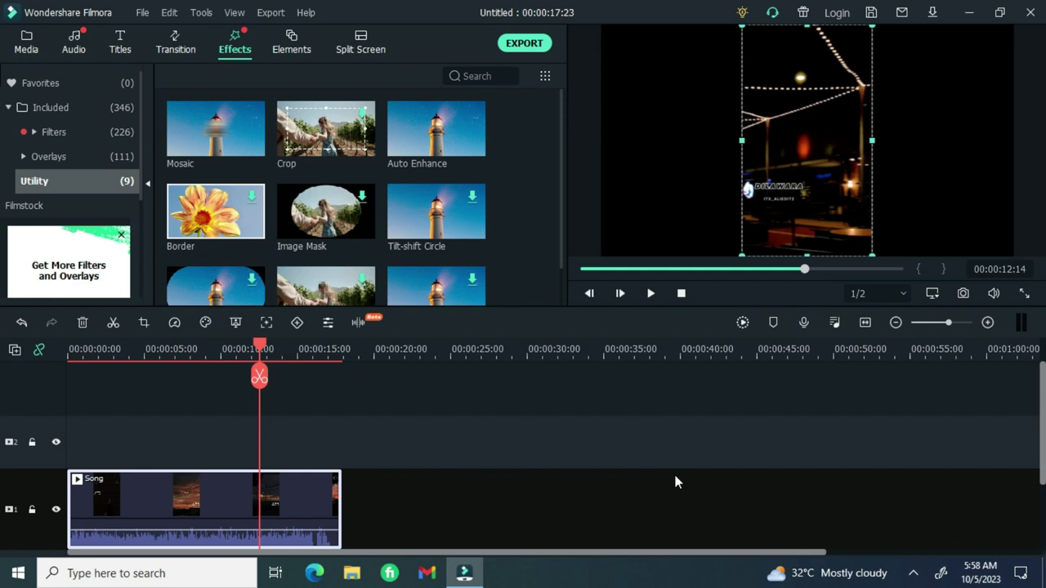
pyautogui.click(650, 292)
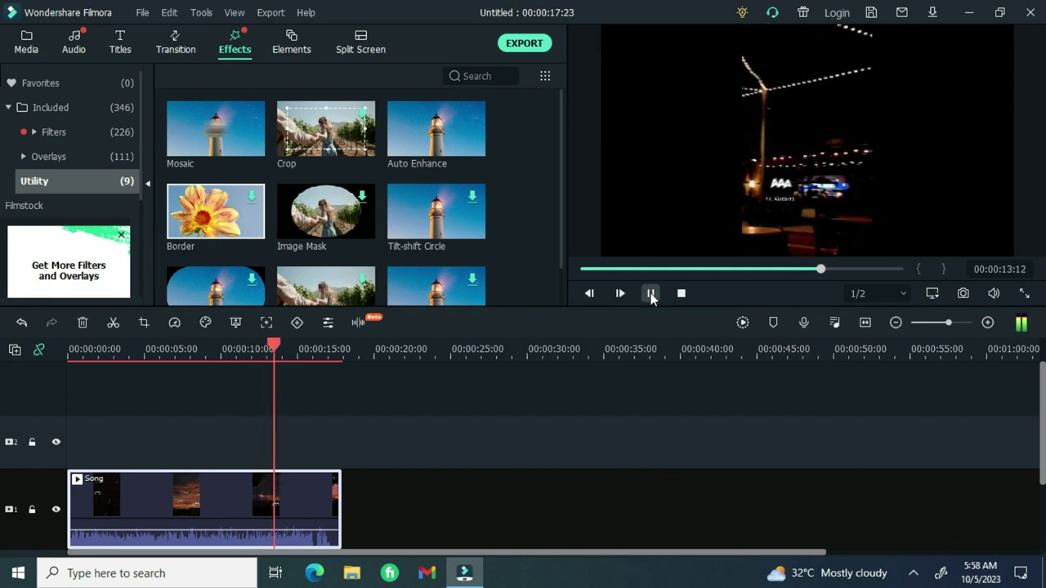